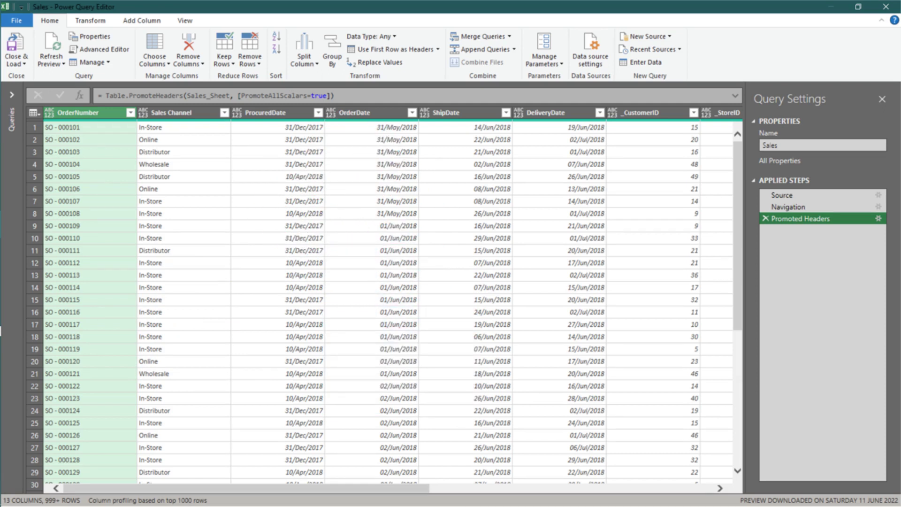
{"action": "left_click", "coordinate": [131, 112]}
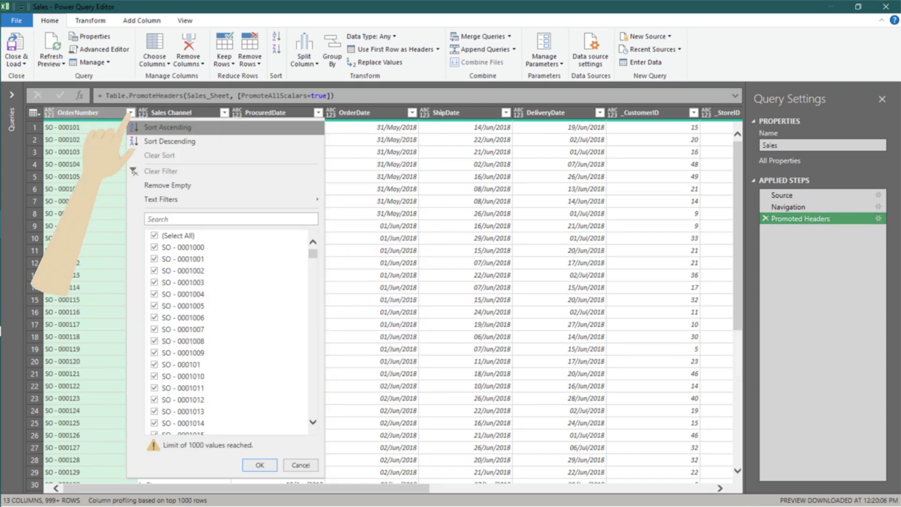
{"action": "mouse_move", "coordinate": [161, 199]}
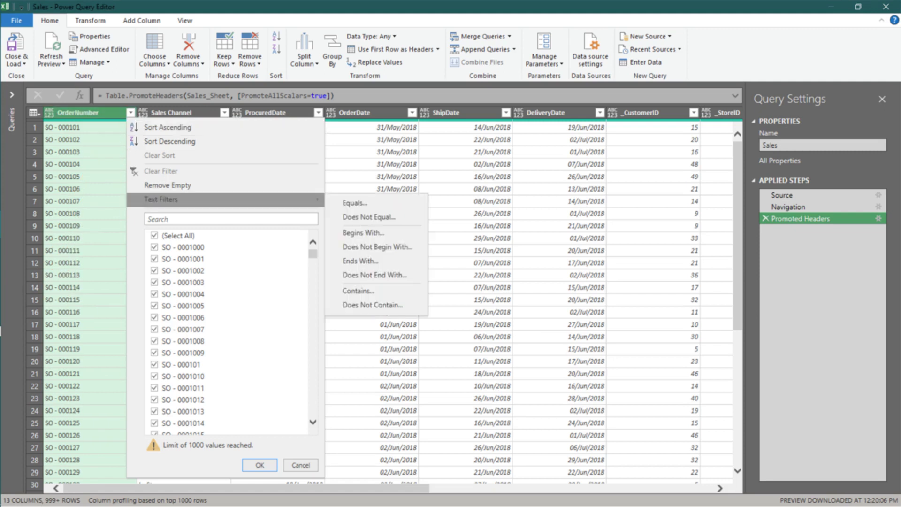
{"action": "left_click", "coordinate": [358, 291]}
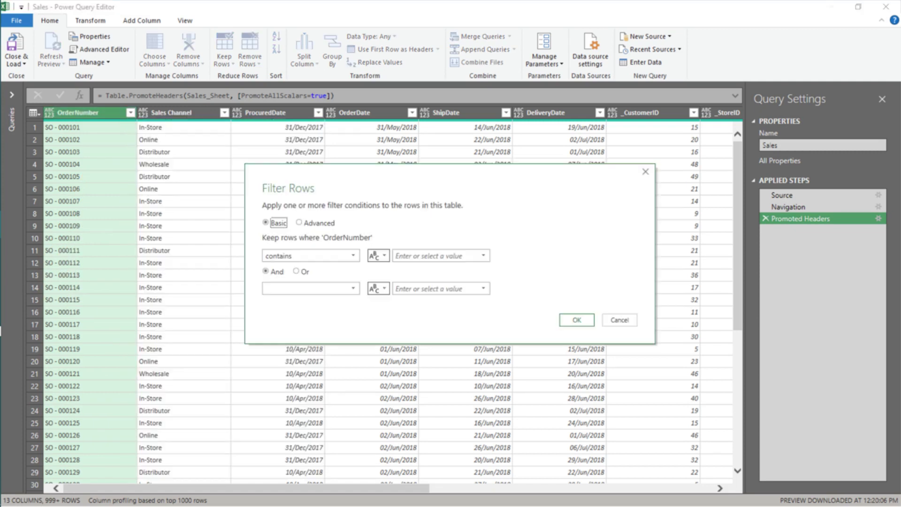
{"action": "left_click", "coordinate": [619, 320]}
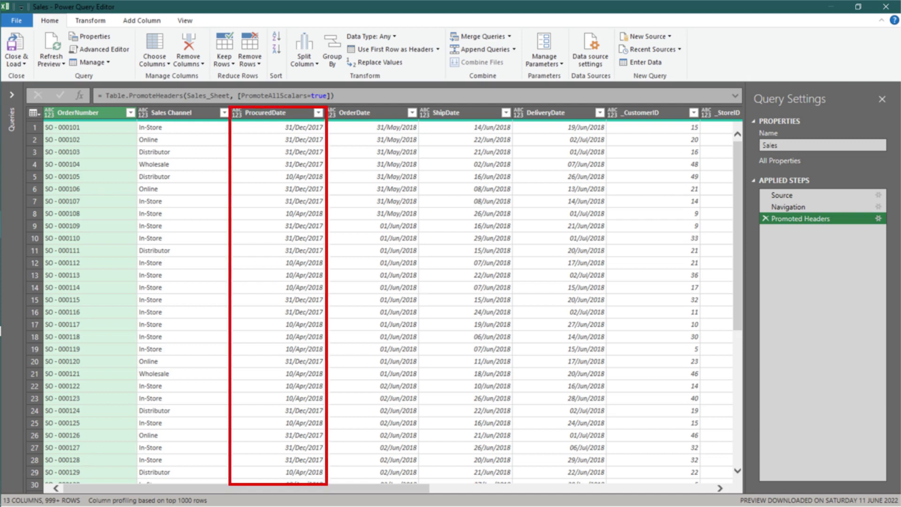
Remove the ProcuredDate column from the Sales query and highlight the column list in the step's formula
{"action": "right_click", "coordinate": [303, 114]}
{"action": "left_click", "coordinate": [336, 136]}
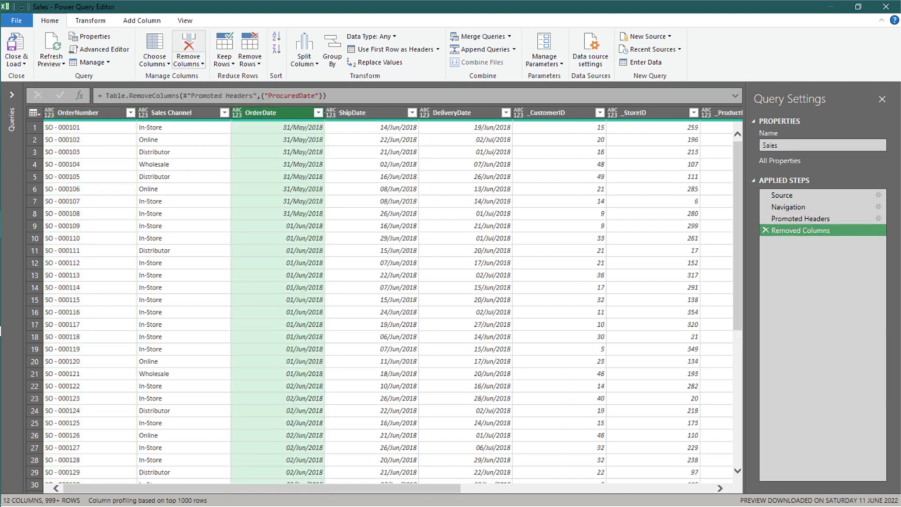
{"action": "left_click_drag", "start_coordinate": [261, 96], "coordinate": [323, 96]}
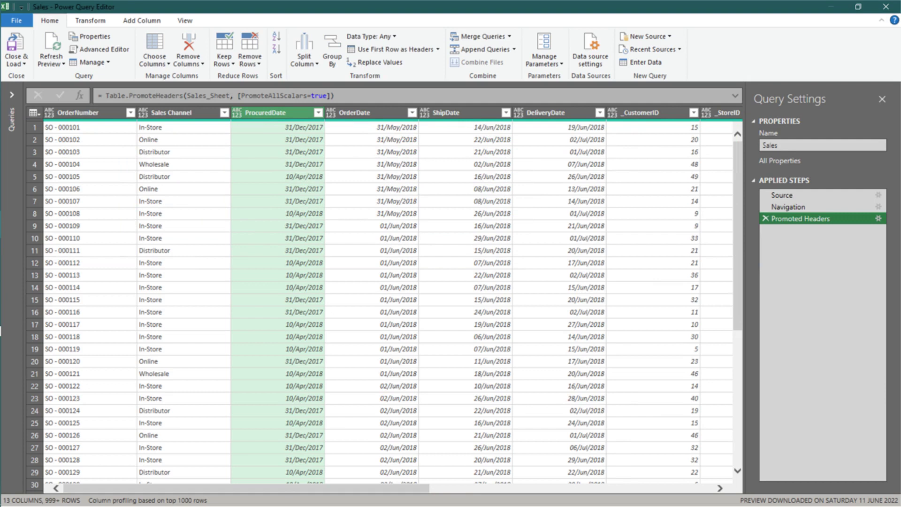
Remove all columns except ProcuredDate and highlight the {"ProcuredDate"} list in the Table.SelectColumns formula
{"action": "right_click", "coordinate": [314, 112]}
{"action": "left_click", "coordinate": [352, 145]}
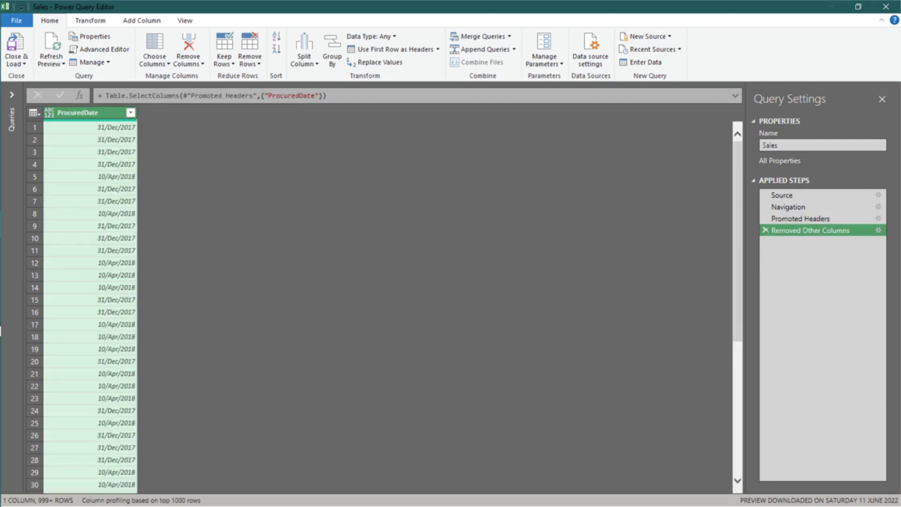
{"action": "left_click_drag", "start_coordinate": [261, 96], "coordinate": [323, 96]}
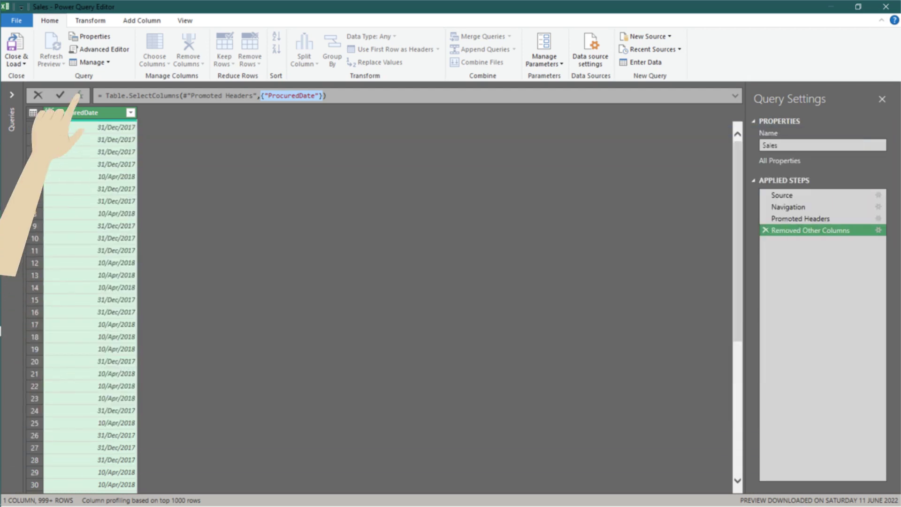
Add a custom step after Removed Other Columns and make its formula refer to #"Promoted Headers"
{"action": "left_click", "coordinate": [79, 95]}
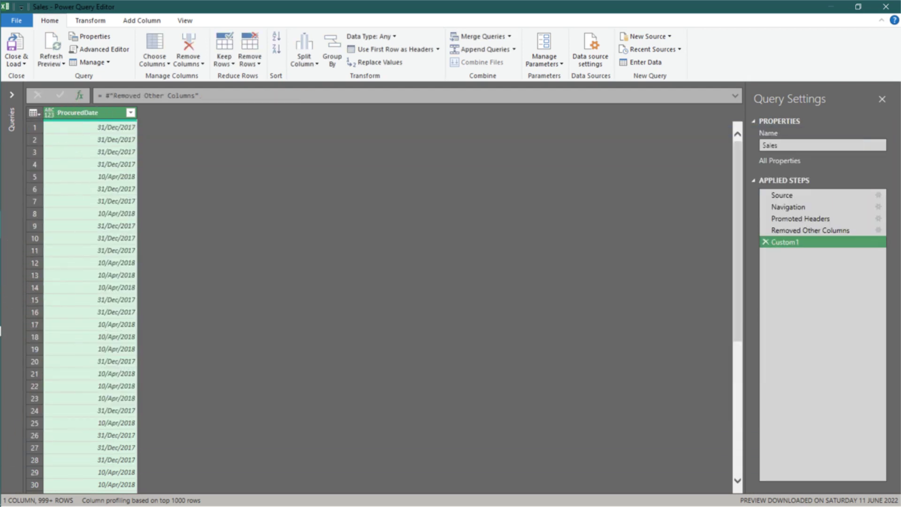
{"action": "left_click_drag", "start_coordinate": [201, 96], "coordinate": [105, 96]}
{"action": "type", "text": "#"}
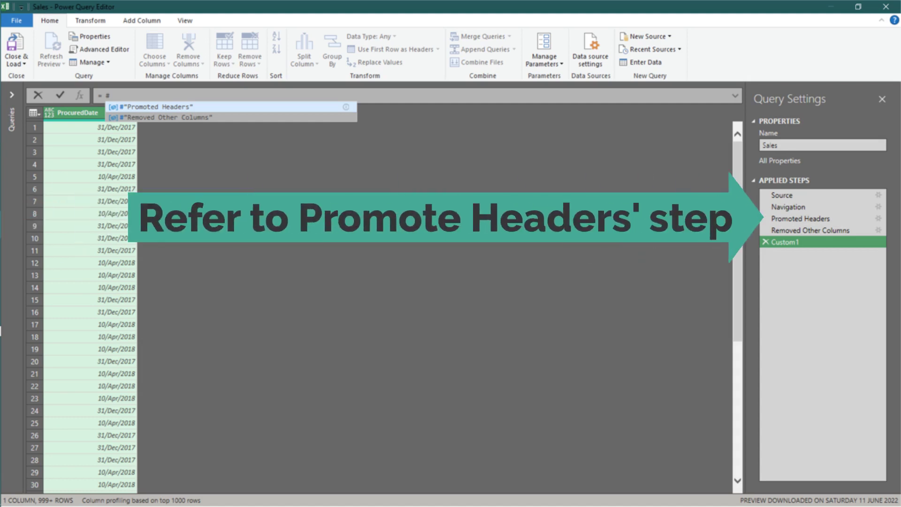
{"action": "key", "text": "Tab"}
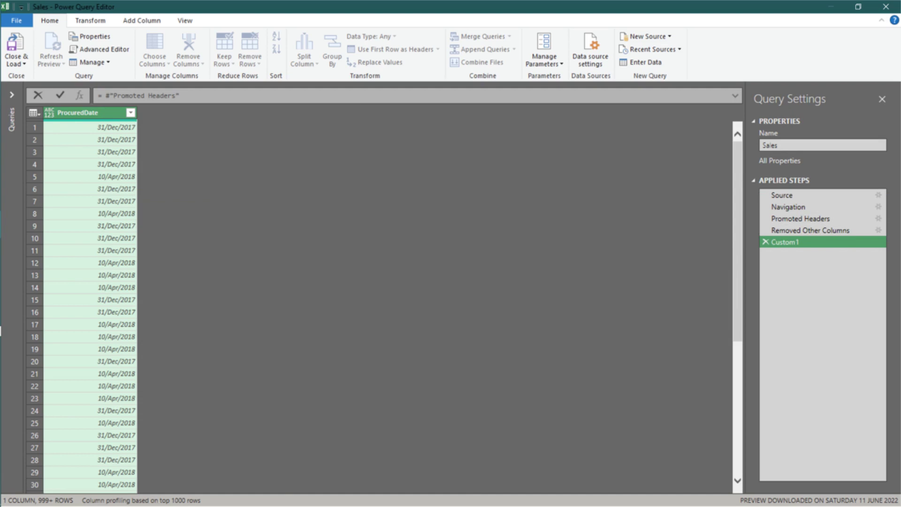
{"action": "key", "text": "Return"}
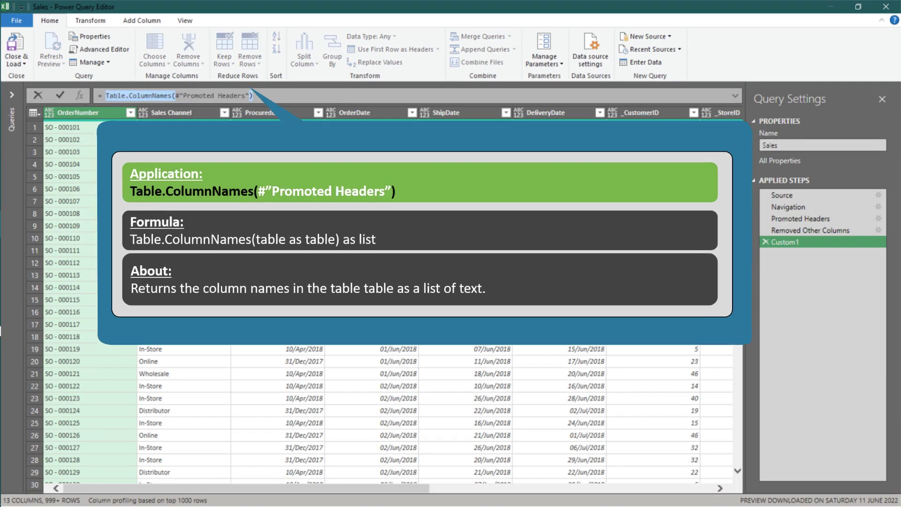
Wrap the custom step's reference in Table.ColumnNames and filter the names with List.Select using each Text.Contains(_,"date",Comparer.OrdinalIgnoreCase)
{"action": "key", "text": "Return"}
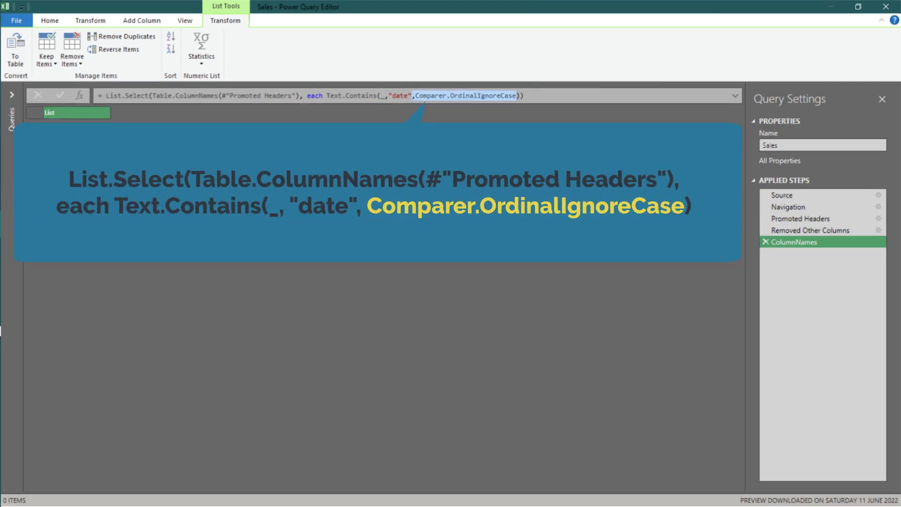
{"action": "key", "text": "Return"}
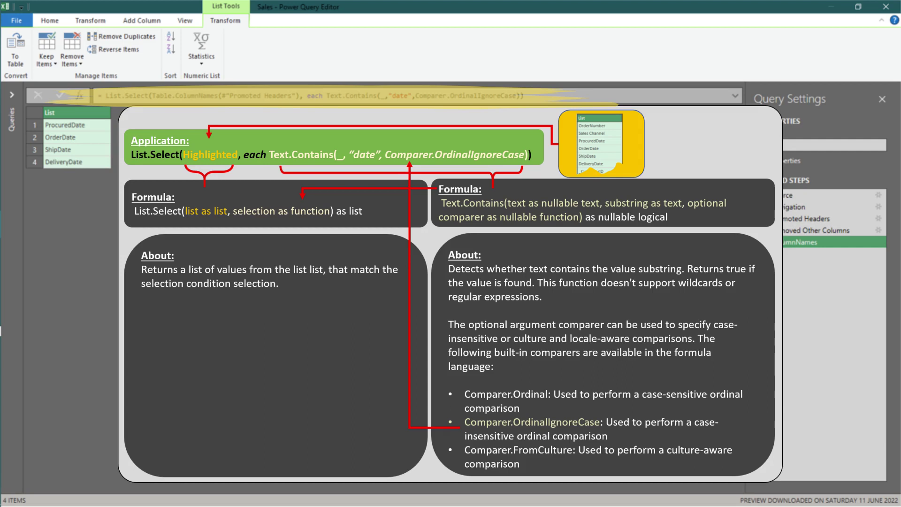
Copy the List.Select expression from the ColumnNames step and replace {"ProcuredDate"} with it in the Removed Other Columns formula
{"action": "key", "text": "ctrl+a"}
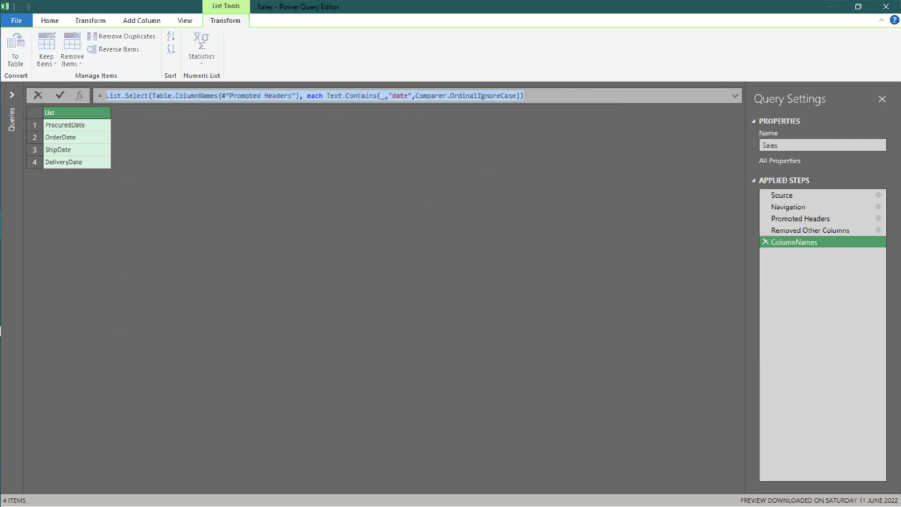
{"action": "key", "text": "ctrl+c"}
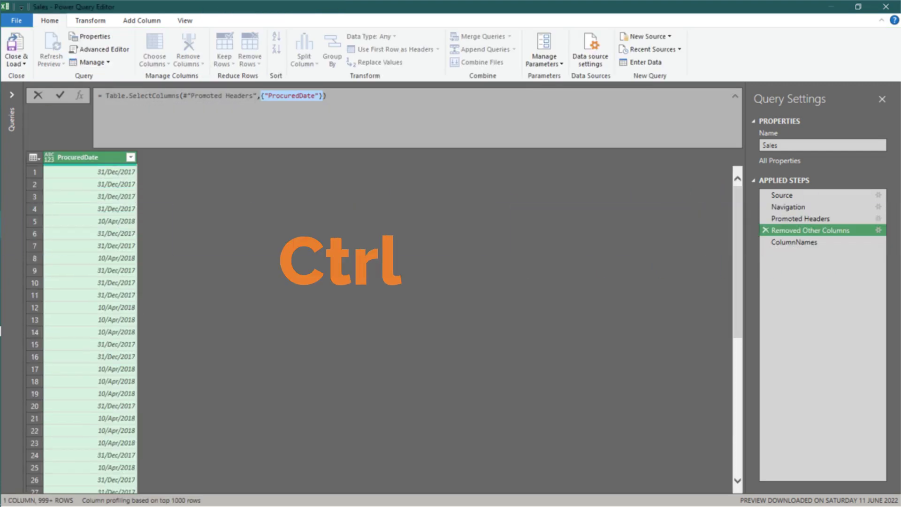
{"action": "key", "text": "ctrl+v"}
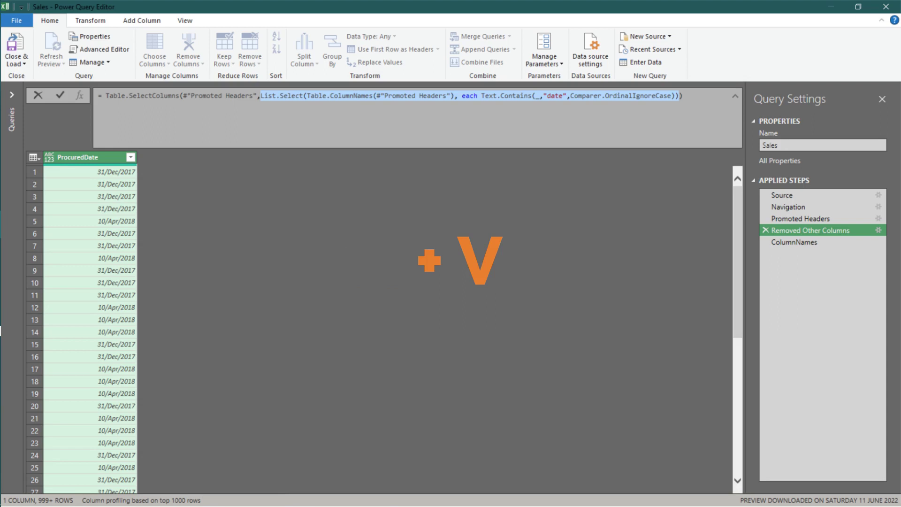
{"action": "key", "text": "Return"}
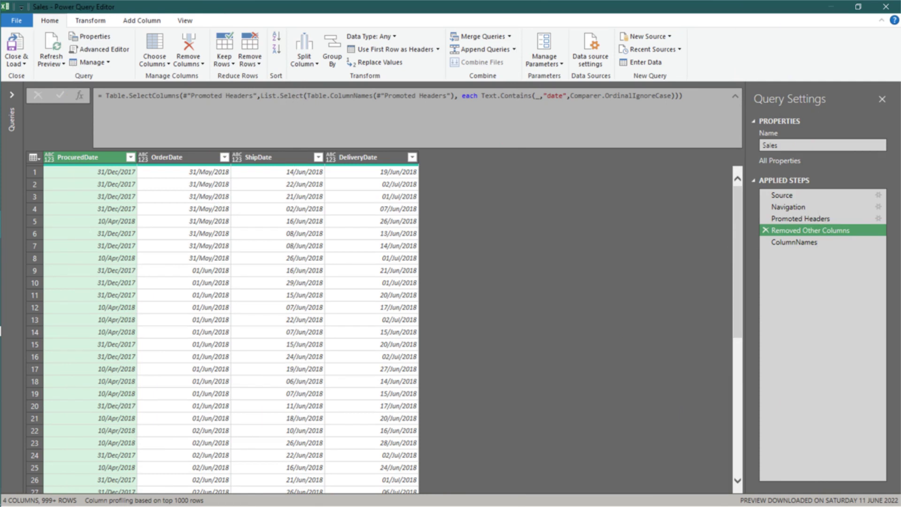
Change Table.SelectColumns to Table.RemoveColumns in the Removed Other Columns formula
{"action": "left_click_drag", "start_coordinate": [129, 96], "coordinate": [152, 95]}
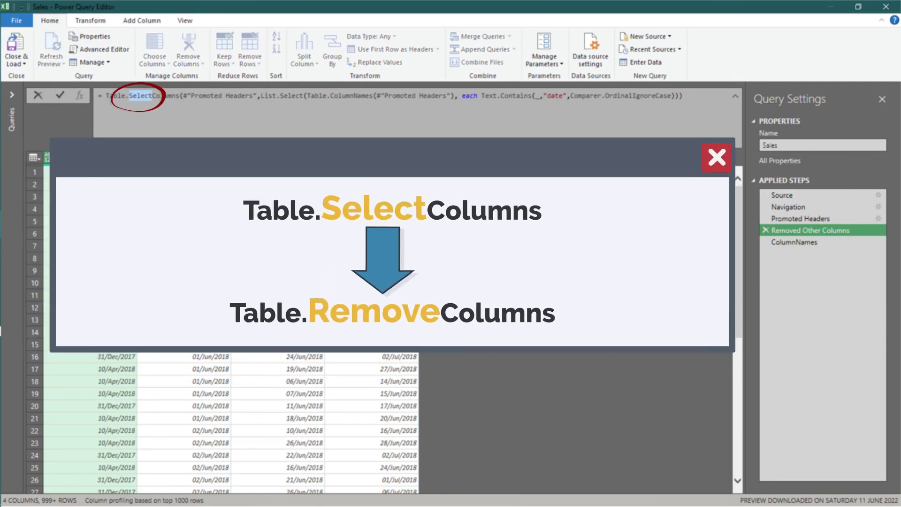
{"action": "type", "text": "Remove"}
{"action": "key", "text": "Return"}
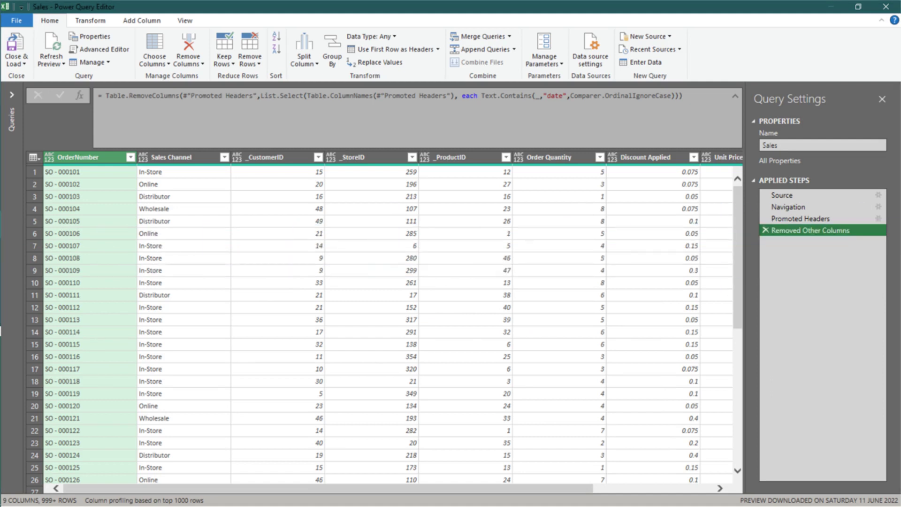
Change the Text.Contains search text in the Removed Other Columns formula to "id"
{"action": "double_click", "coordinate": [555, 96]}
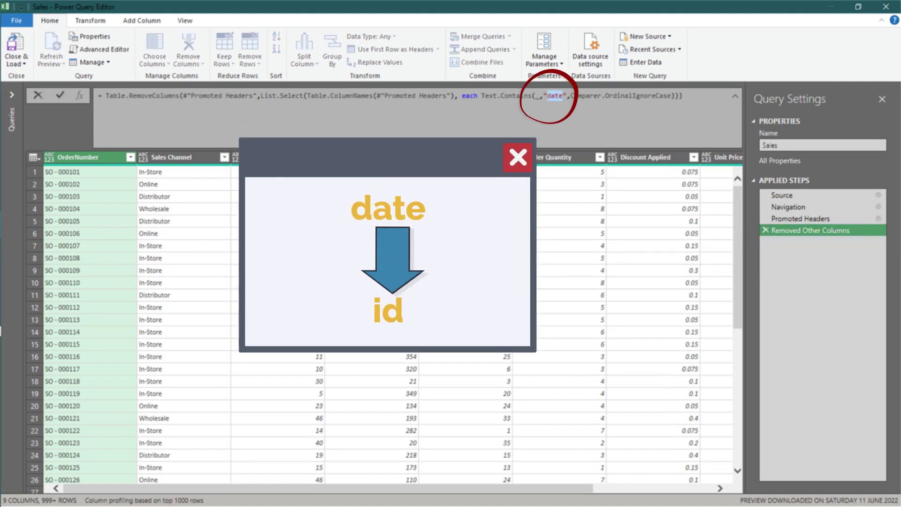
{"action": "type", "text": "id"}
{"action": "key", "text": "Return"}
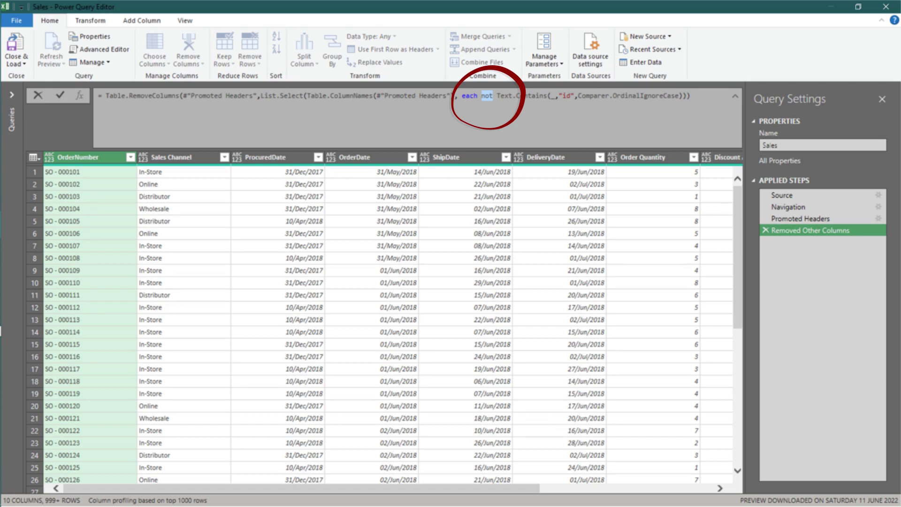
Negate the column-name condition with not and replace Text.Contains with Text.EndsWith in the formula
{"action": "key", "text": "Return"}
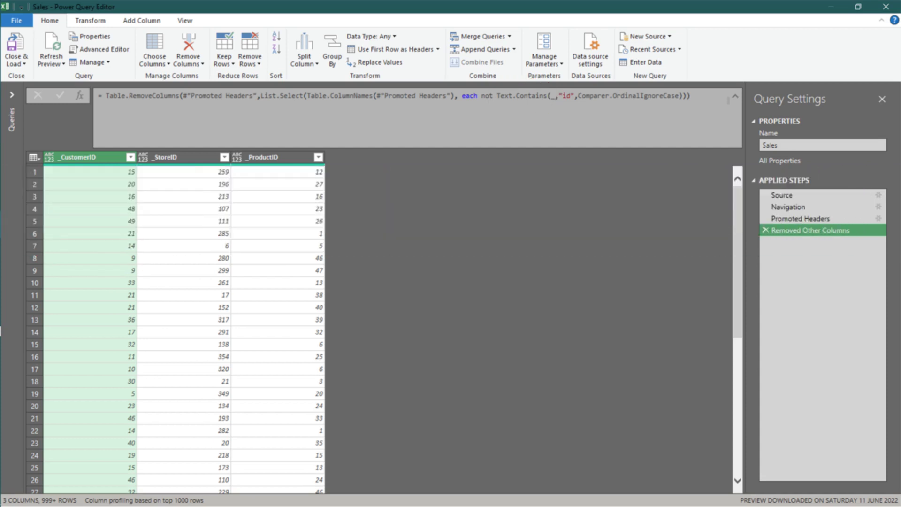
{"action": "double_click", "coordinate": [522, 96]}
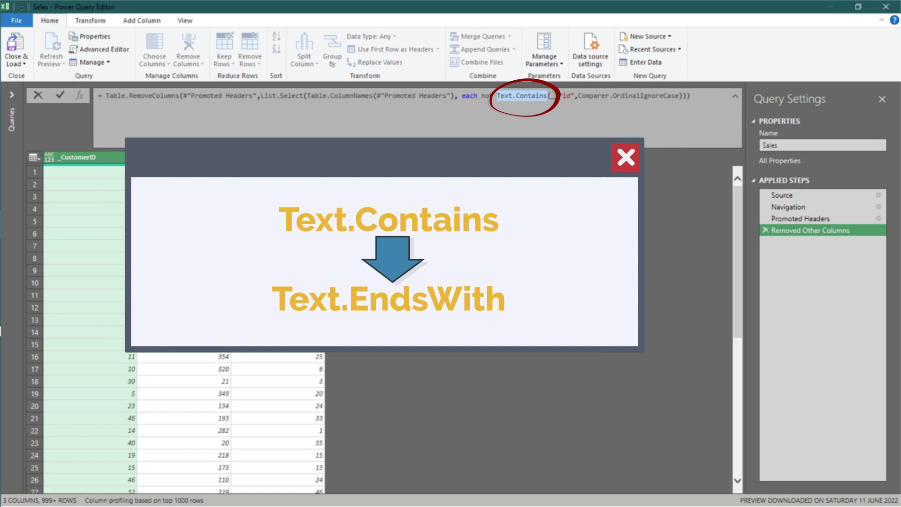
{"action": "type", "text": "Text.EndsWith"}
{"action": "key", "text": "Return"}
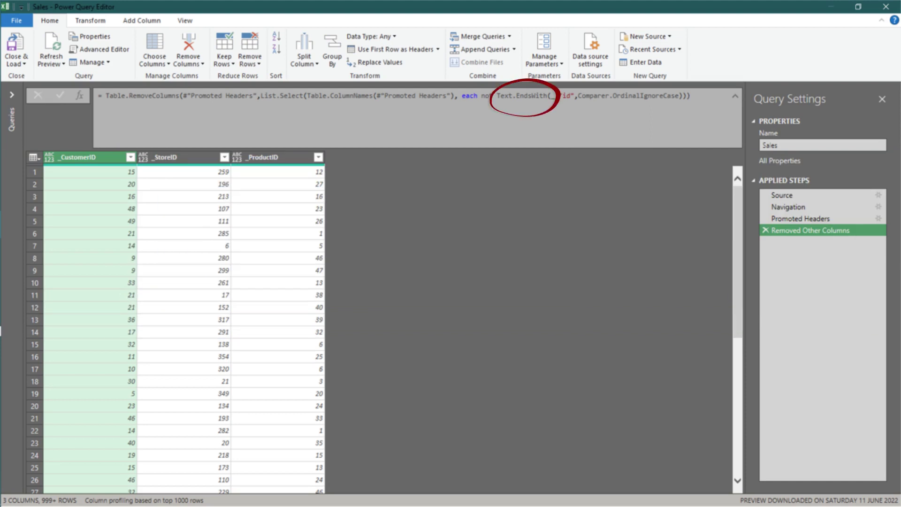
Replace Text.EndsWith with Text.StartsWith in the Removed Other Columns formula
{"action": "double_click", "coordinate": [523, 96]}
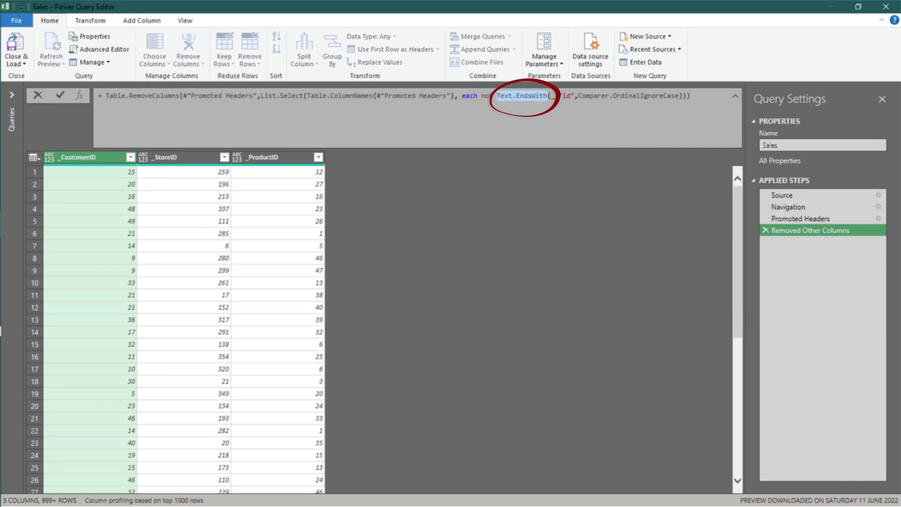
{"action": "type", "text": "Text.StartsWith"}
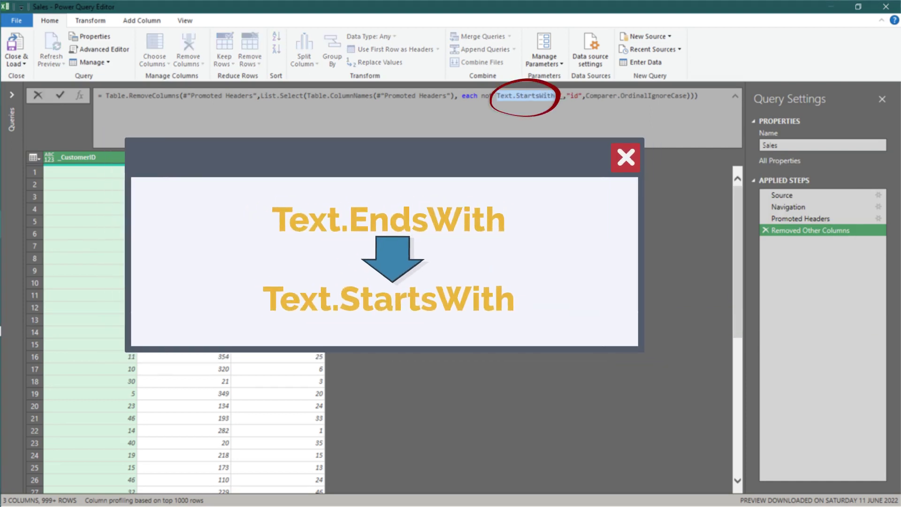
{"action": "key", "text": "Return"}
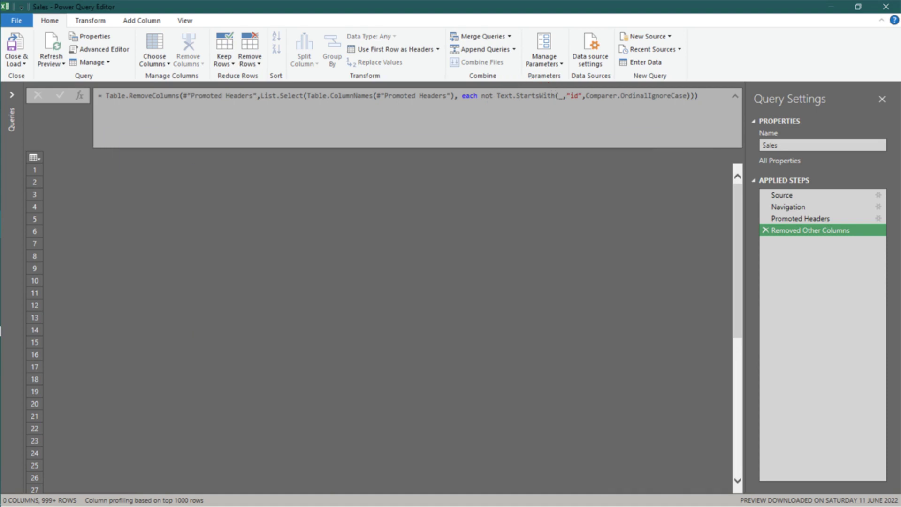
Delete not from the column-name condition and replace Text.StartsWith with Text.Contains
{"action": "double_click", "coordinate": [488, 95]}
{"action": "key", "text": "BackSpace"}
{"action": "key", "text": "BackSpace"}
{"action": "key", "text": "Return"}
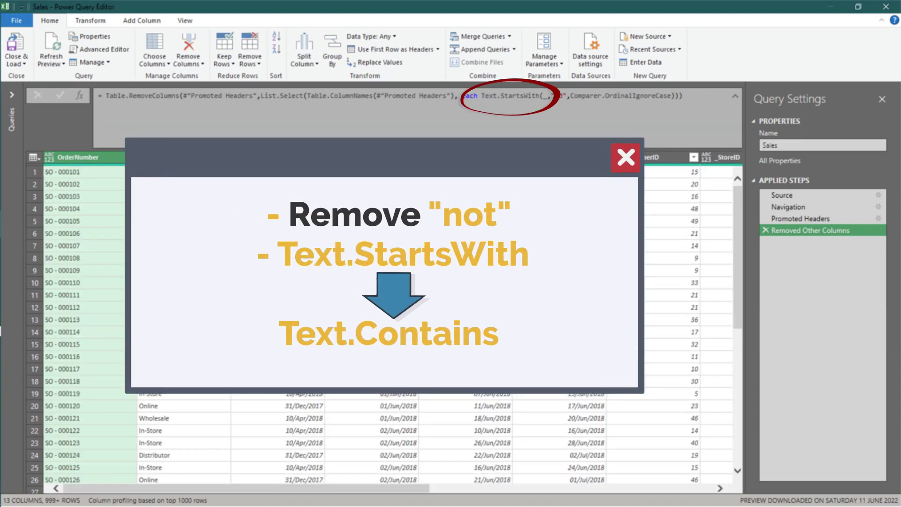
{"action": "double_click", "coordinate": [511, 95]}
{"action": "type", "text": "Text.Contains"}
{"action": "key", "text": "Return"}
Select the function name Table.RemoveColumns in the Removed Other Columns formula
{"action": "double_click", "coordinate": [142, 96]}
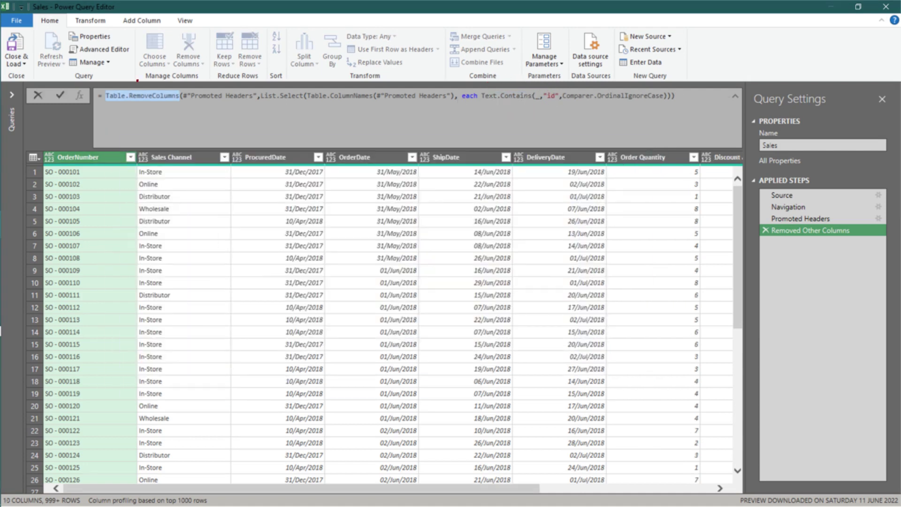